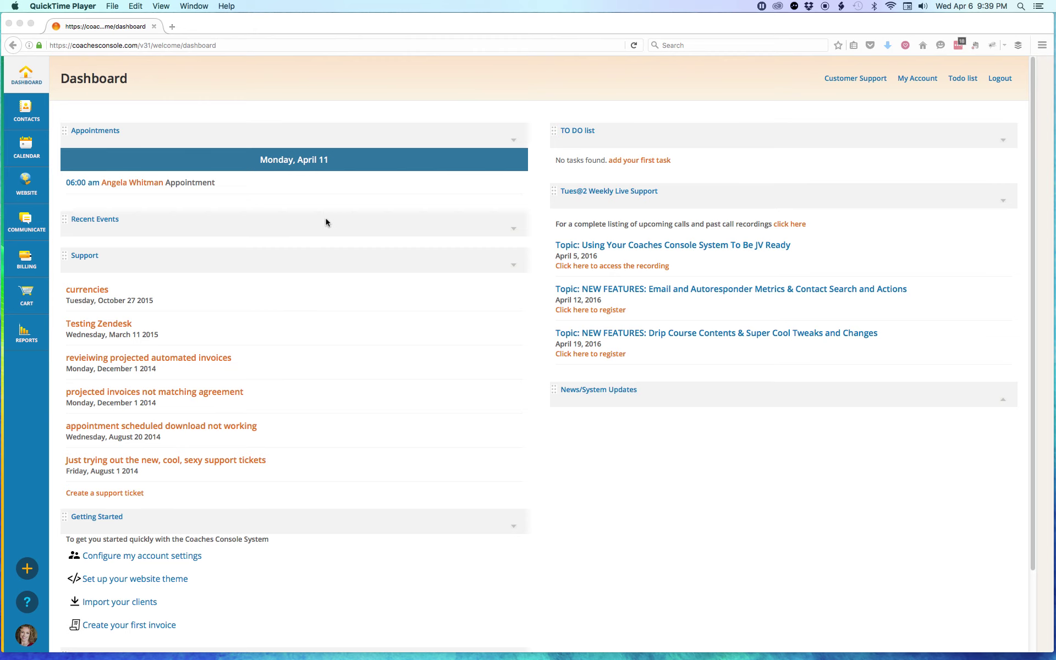
# From Cart > Courses, add a new course named 'Jackie's Best Course' and confirm
pyautogui.click(27, 297)
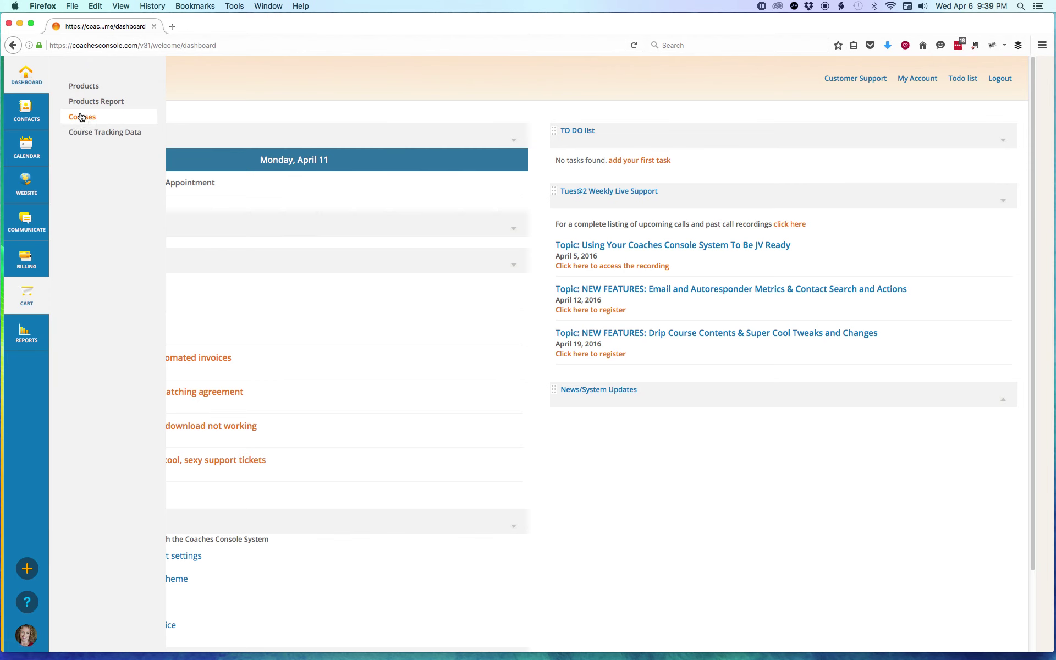
pyautogui.click(81, 118)
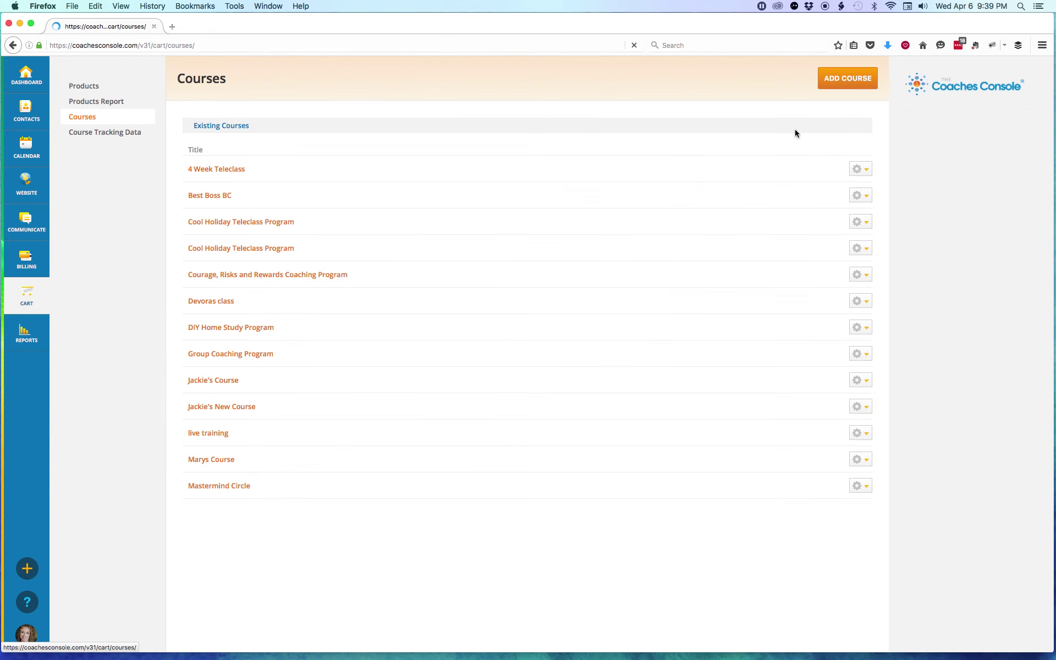
pyautogui.click(840, 81)
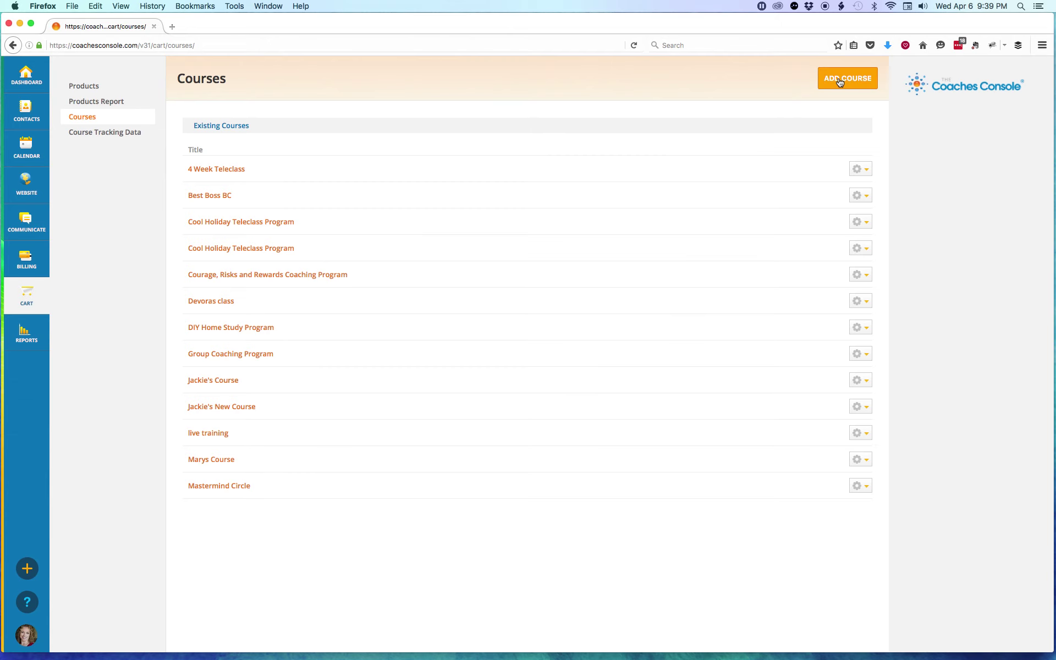
pyautogui.click(511, 137)
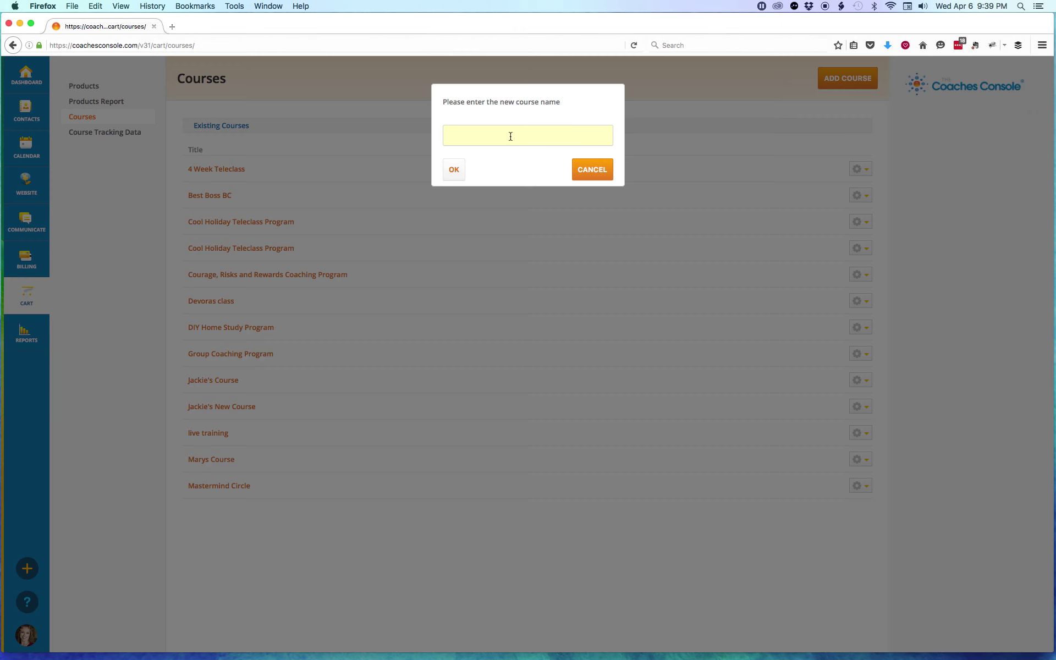
pyautogui.write("Jackie's")
pyautogui.write('Best Course')
pyautogui.click(455, 170)
pyautogui.click(455, 170)
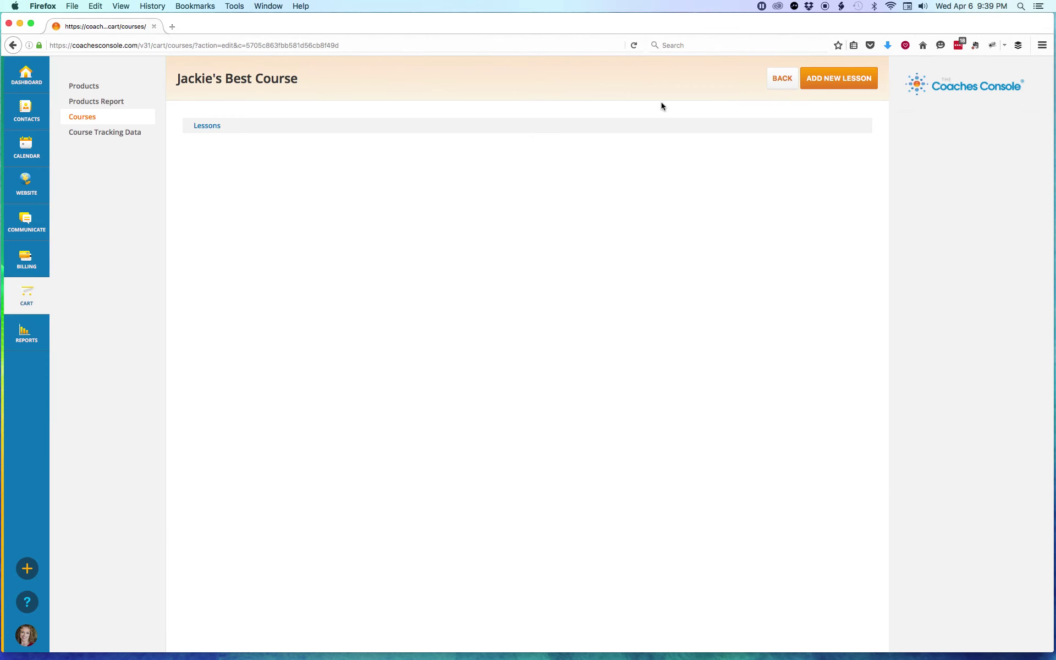
# Add a new lesson named 'Lesson #1' to the course and confirm
pyautogui.click(842, 78)
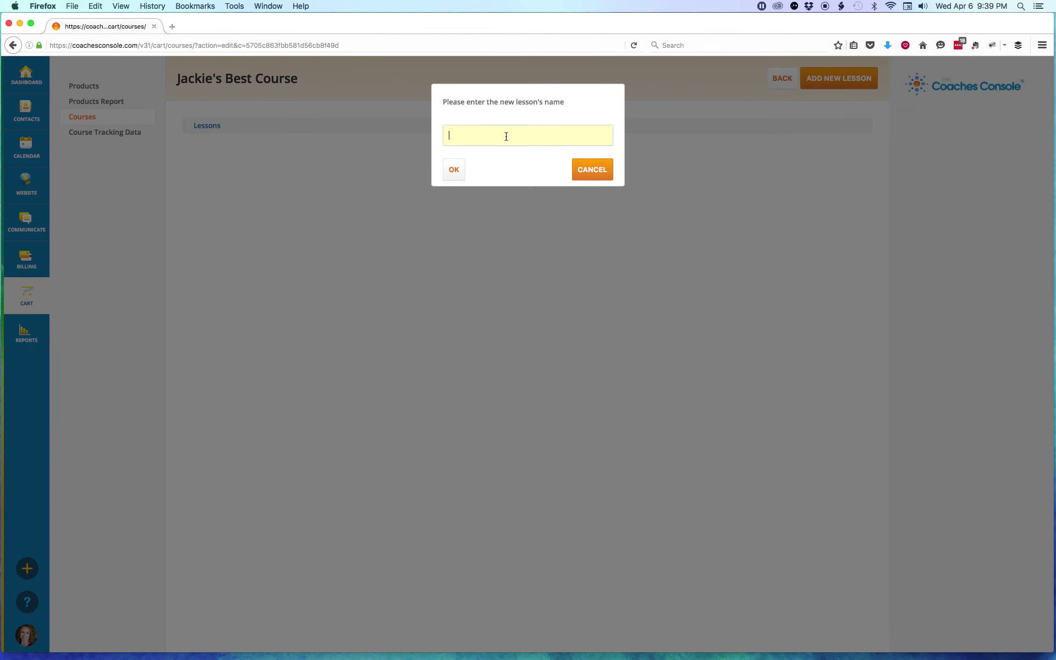
pyautogui.write('Lesson ')
pyautogui.write('#1')
pyautogui.click(451, 174)
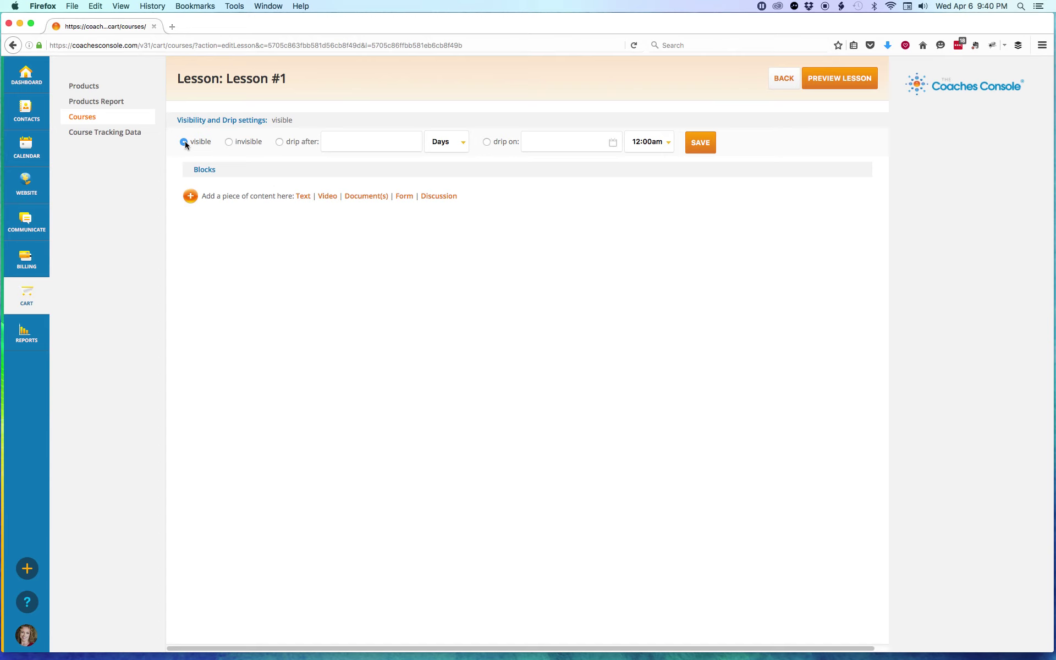
# Make Lesson #1 invisible, then set it to drip after 7 Days
pyautogui.click(228, 142)
pyautogui.click(279, 142)
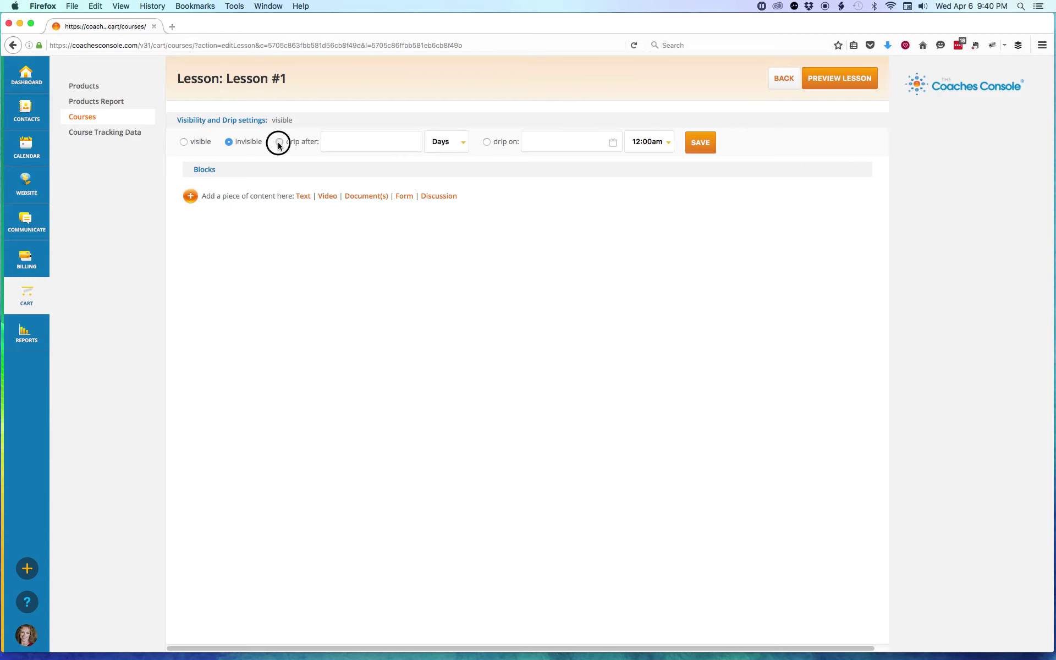
pyautogui.click(361, 143)
pyautogui.write('7')
pyautogui.click(460, 144)
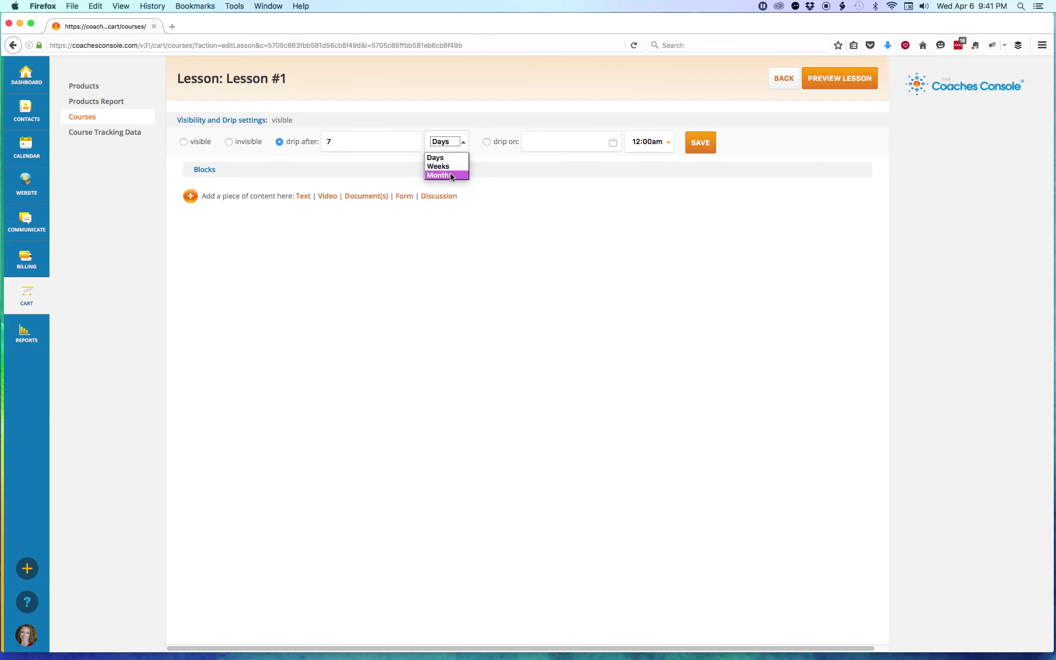
pyautogui.click(487, 143)
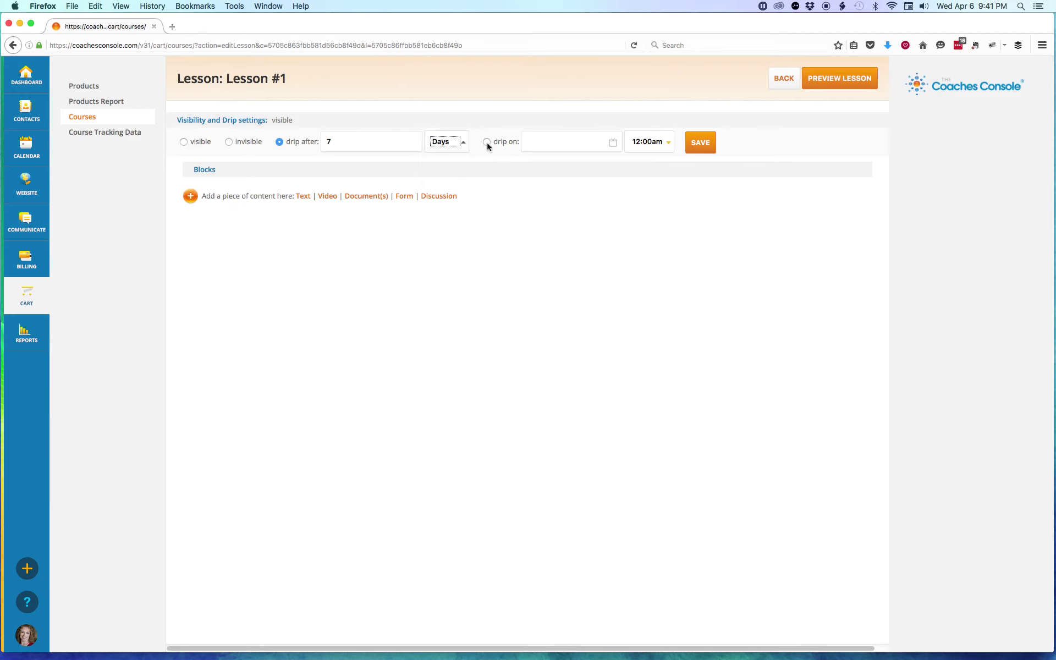
# Switch Lesson #1 to drip on 04/20/2016 at 12:00am and save the setting
pyautogui.click(487, 143)
pyautogui.click(614, 143)
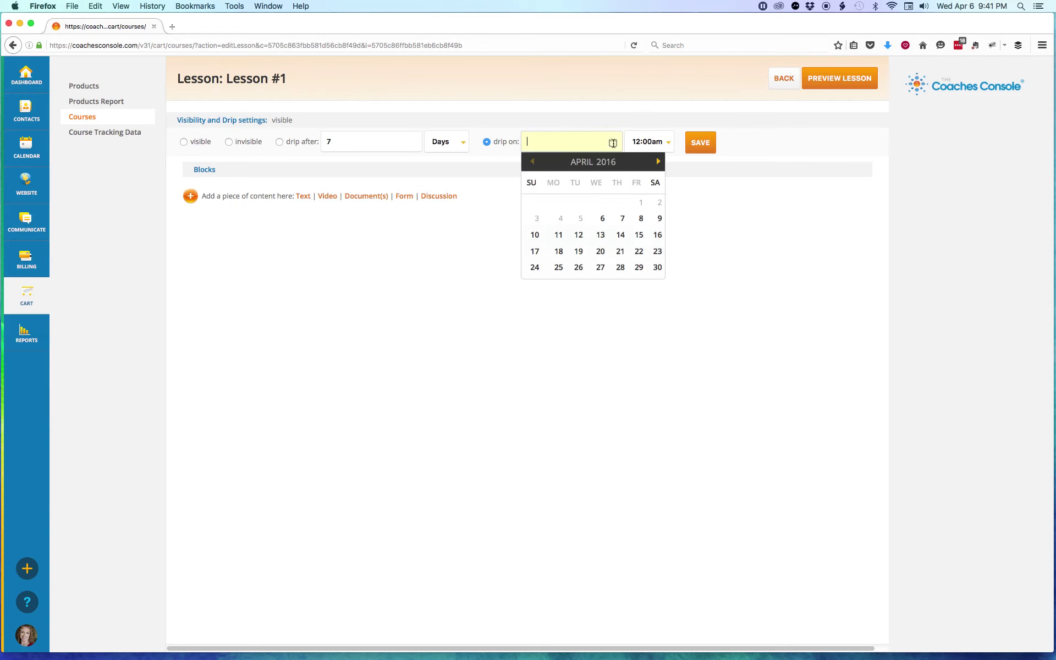
pyautogui.click(601, 251)
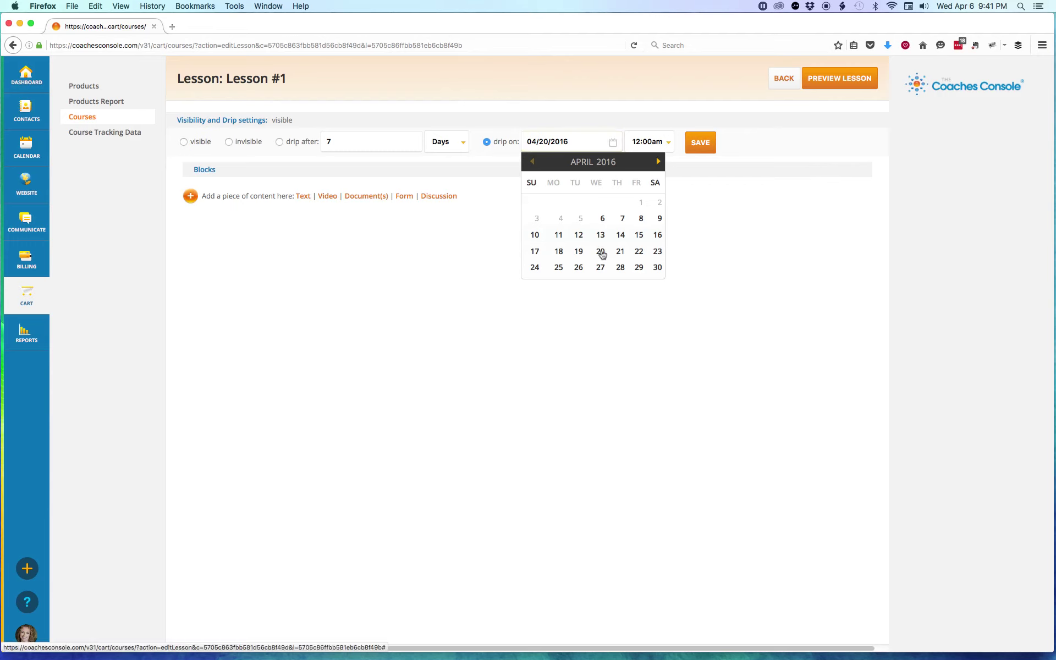
pyautogui.click(667, 143)
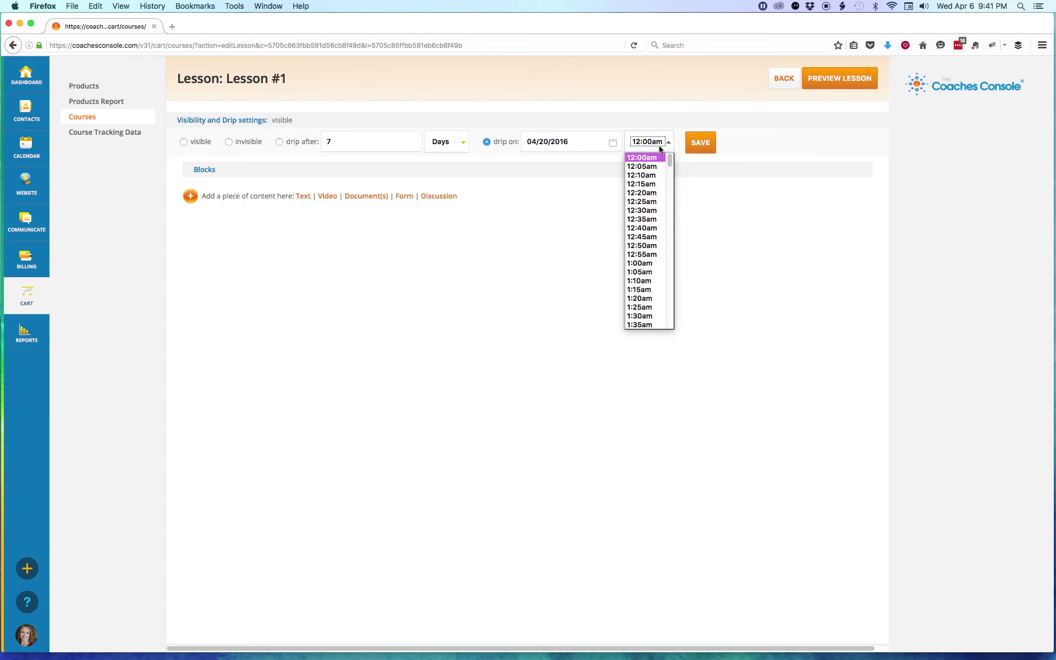
pyautogui.click(644, 156)
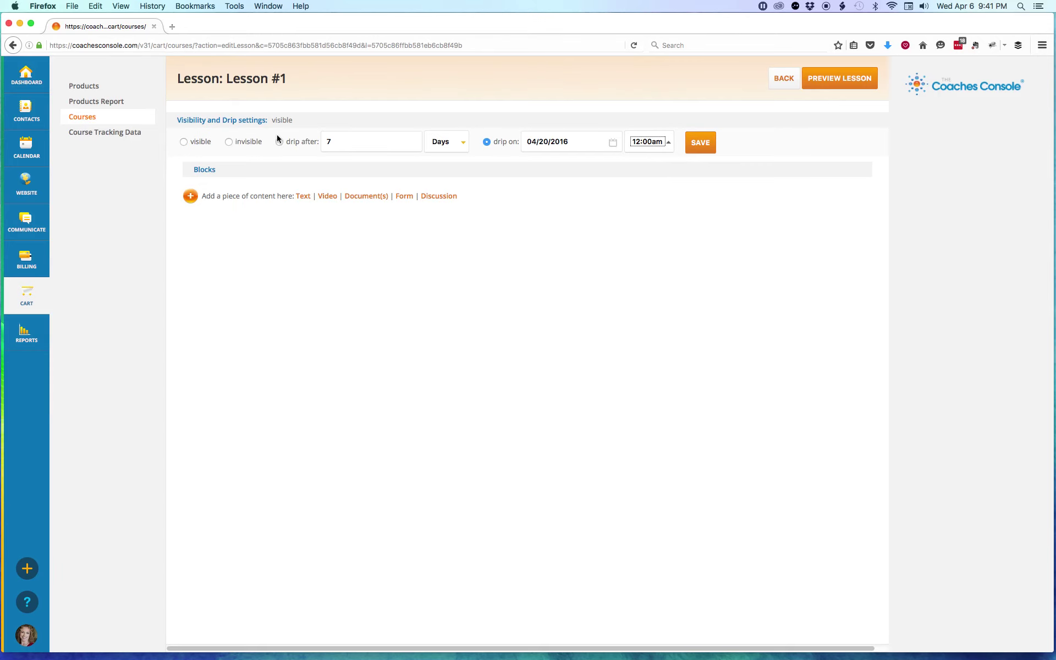
pyautogui.click(703, 146)
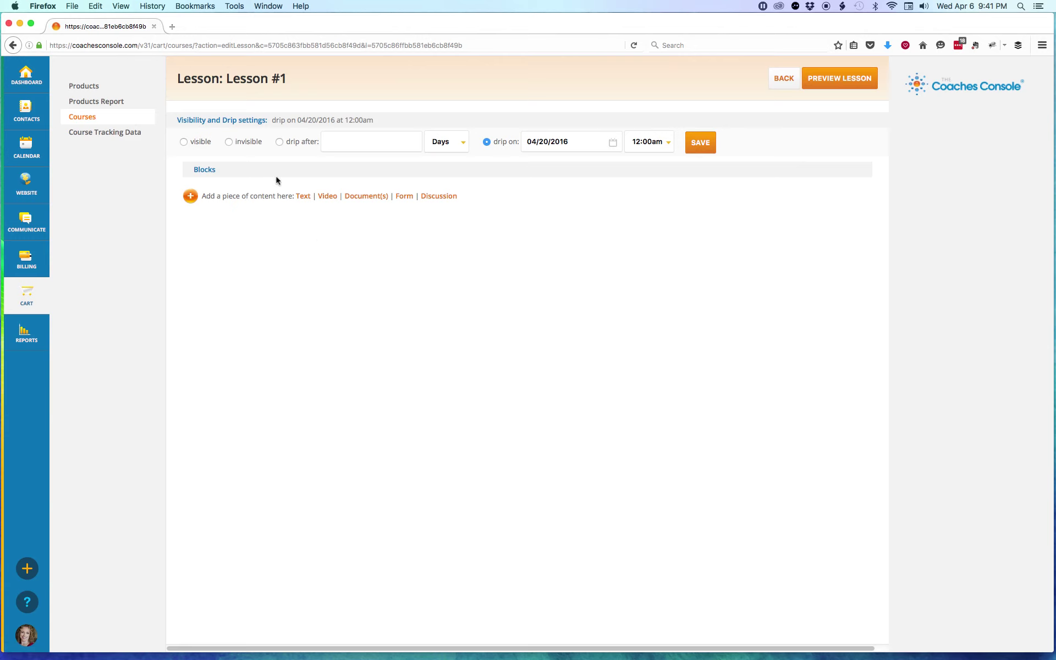
# Return to the Courses list and open the 4 Week Teleclass course
pyautogui.click(83, 116)
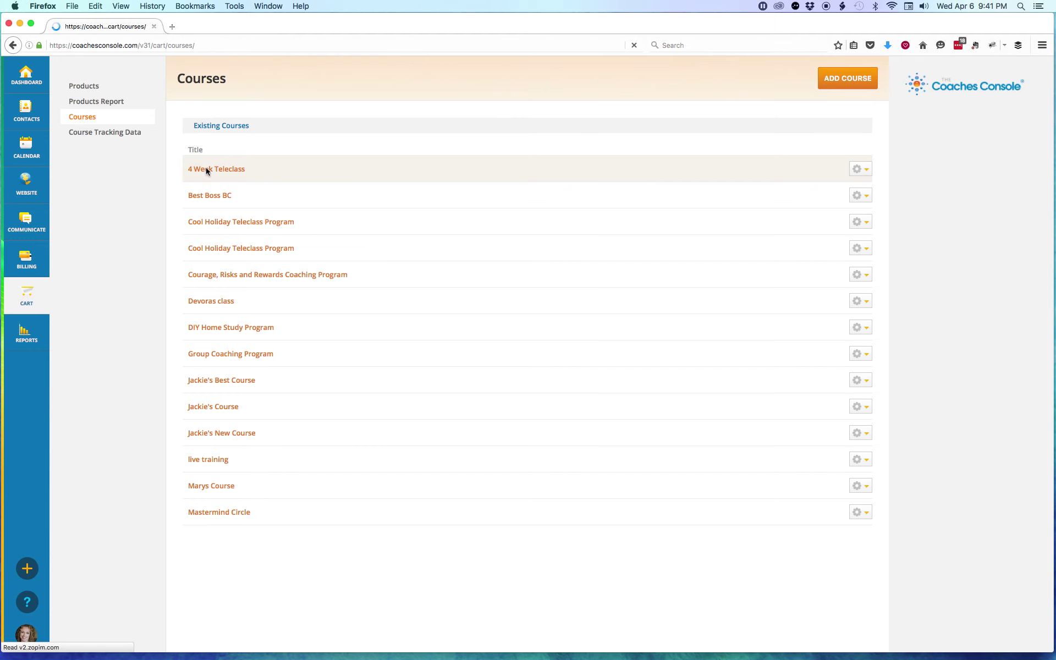
pyautogui.click(207, 170)
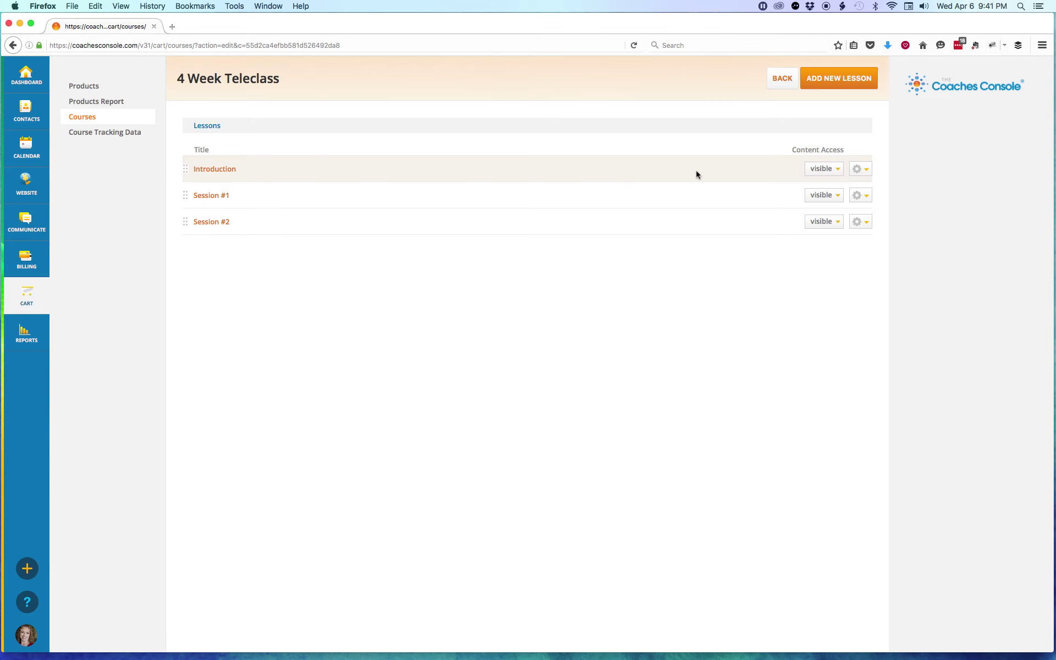
pyautogui.click(834, 171)
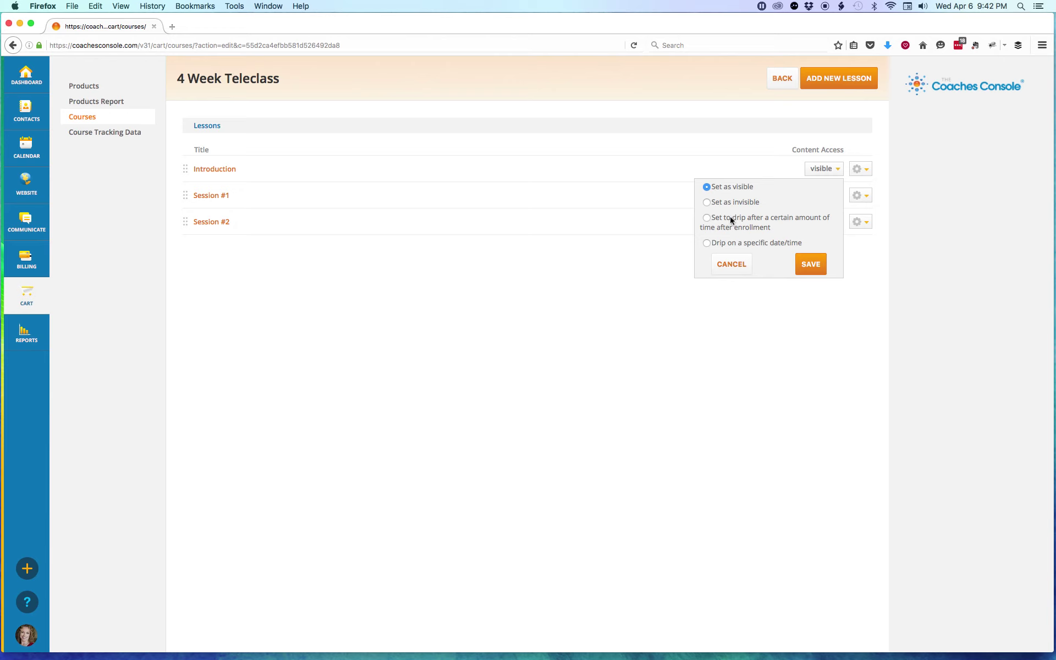
pyautogui.click(706, 219)
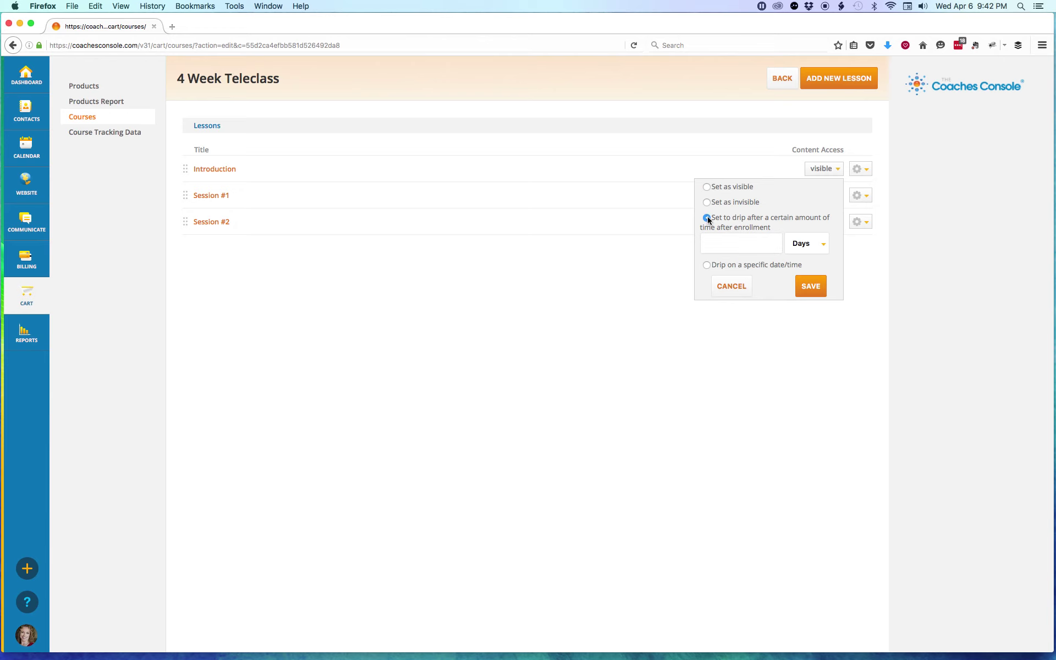
pyautogui.click(814, 245)
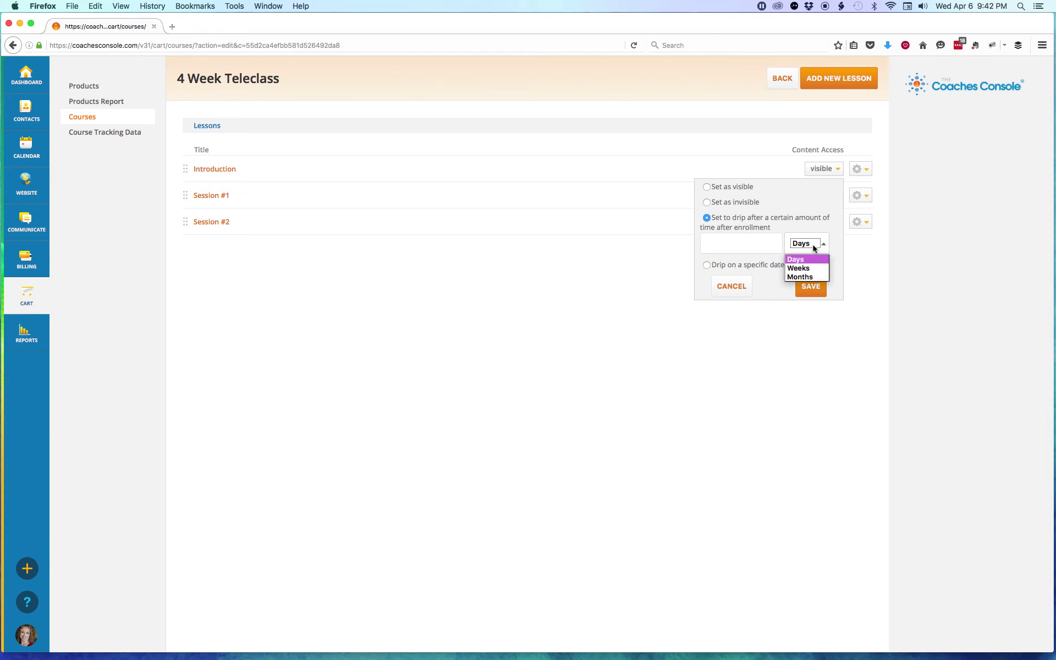
pyautogui.click(773, 260)
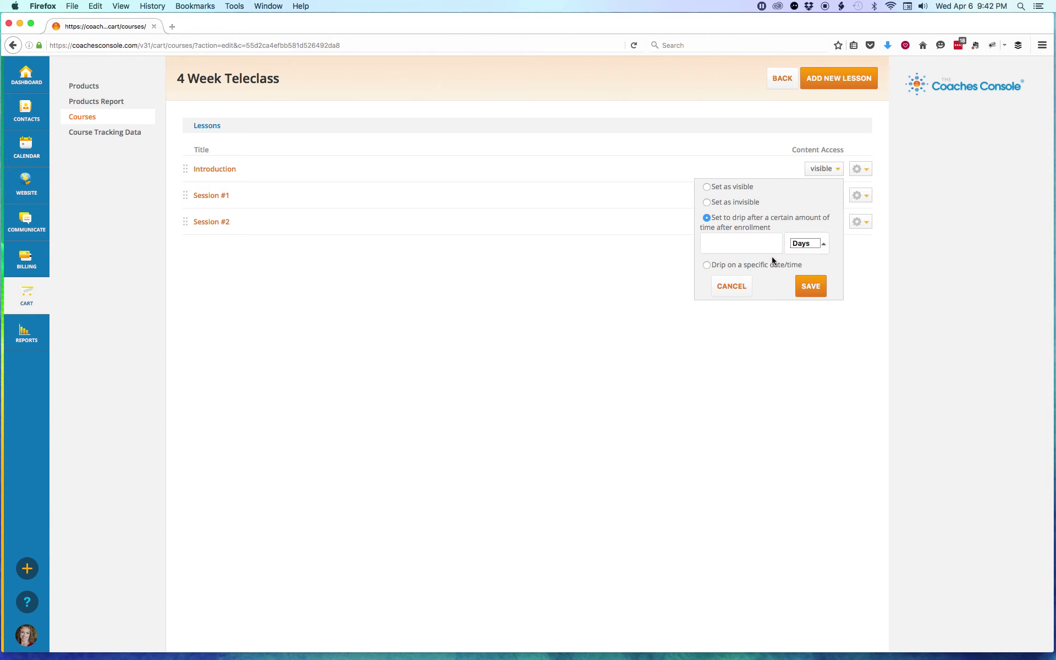
pyautogui.click(706, 265)
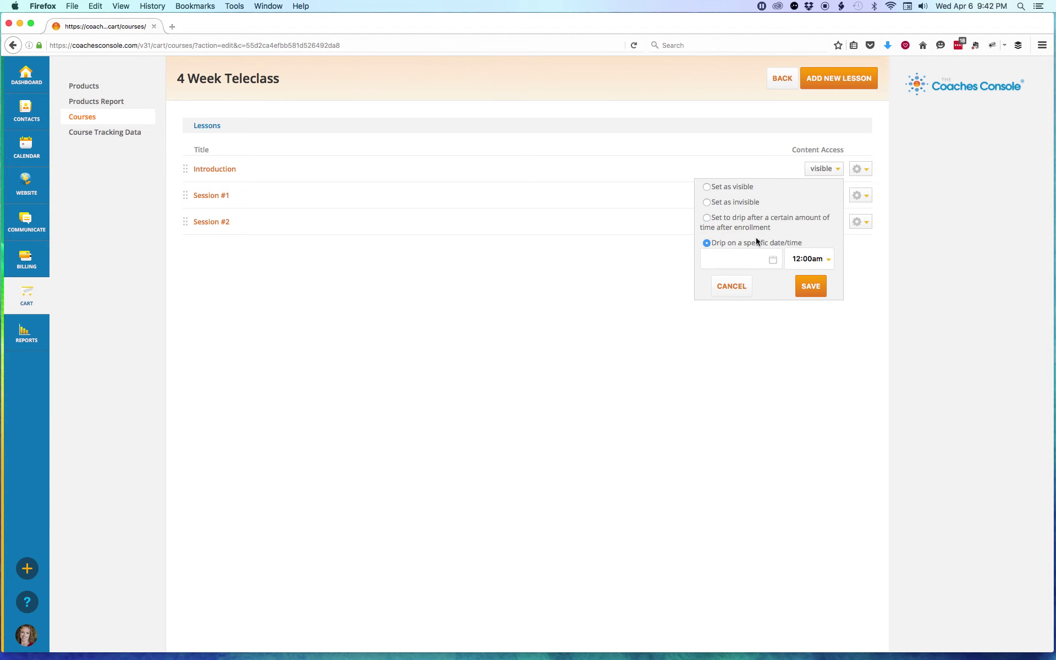
pyautogui.click(812, 286)
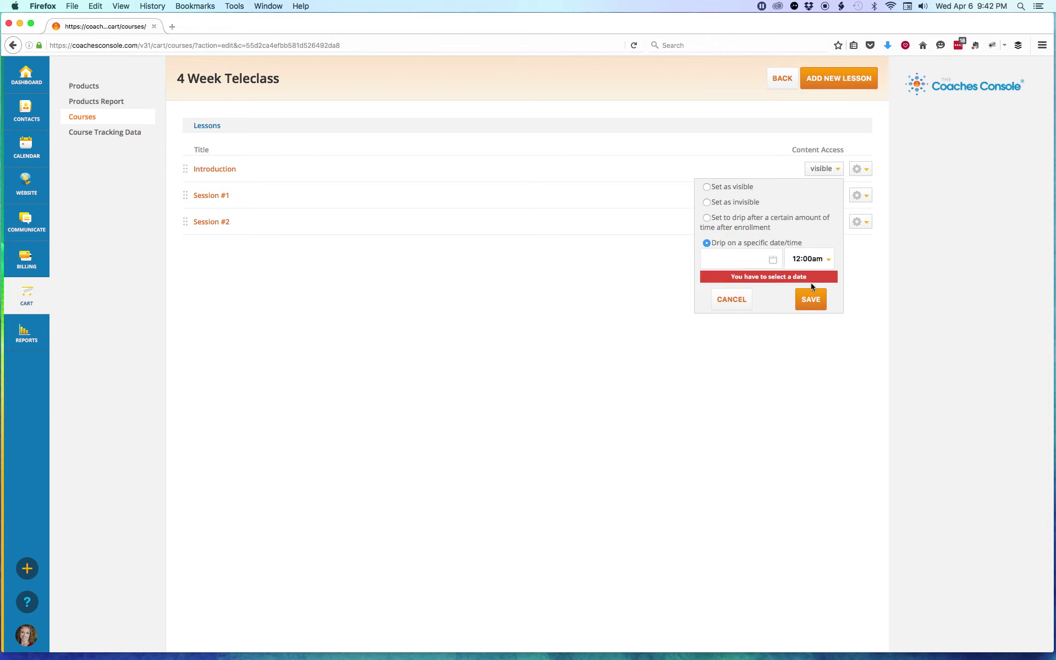
pyautogui.click(707, 186)
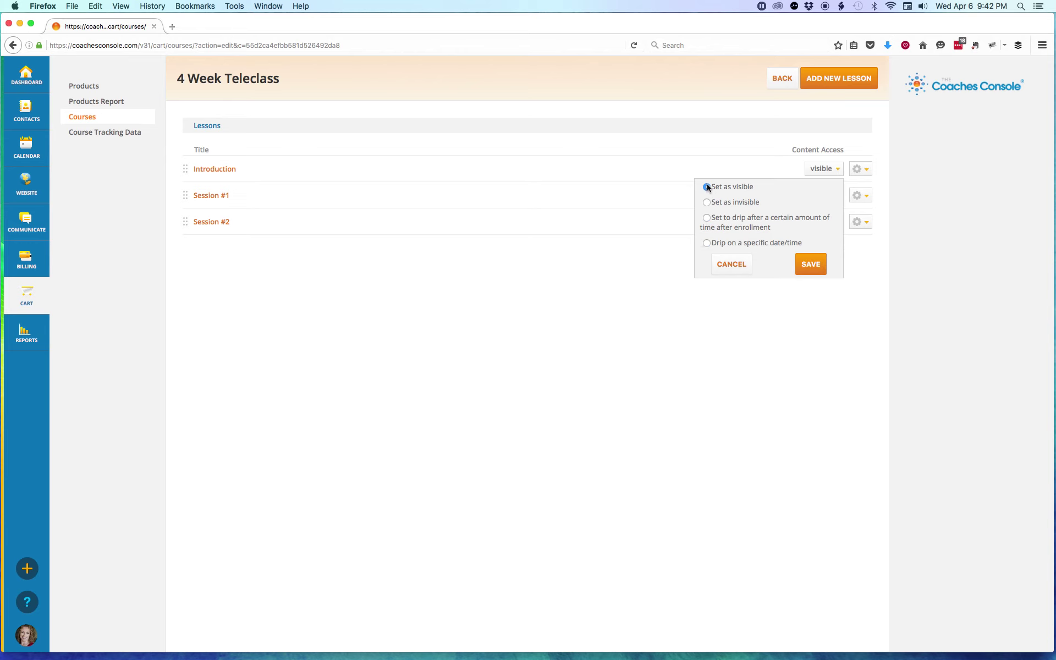
pyautogui.click(812, 264)
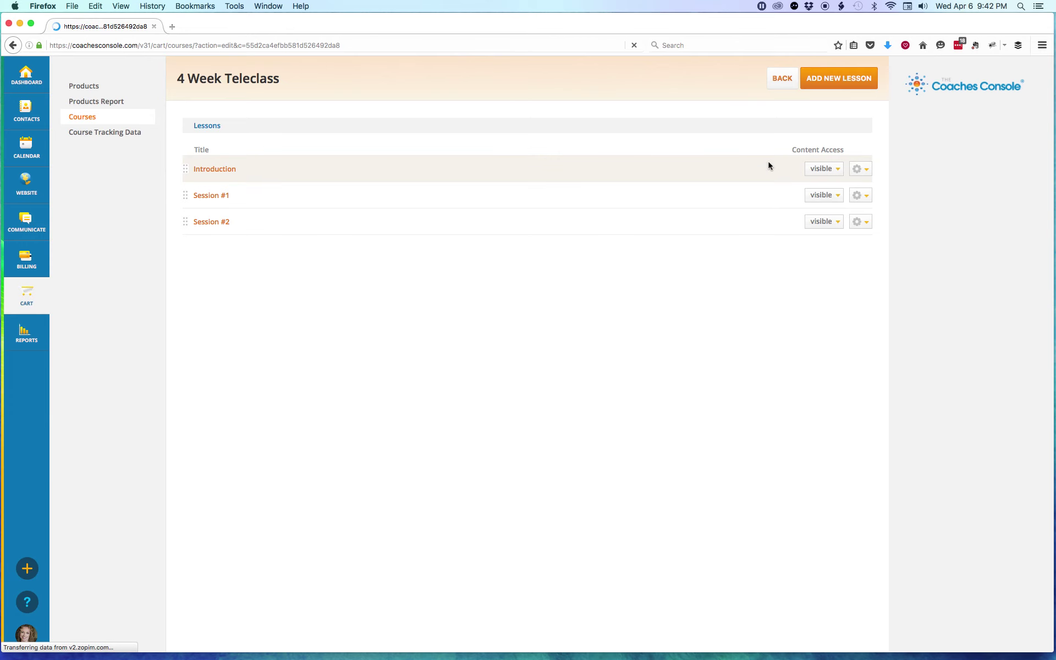
# Choose EDIT from the Introduction lesson's gear menu to open its editing page
pyautogui.click(868, 172)
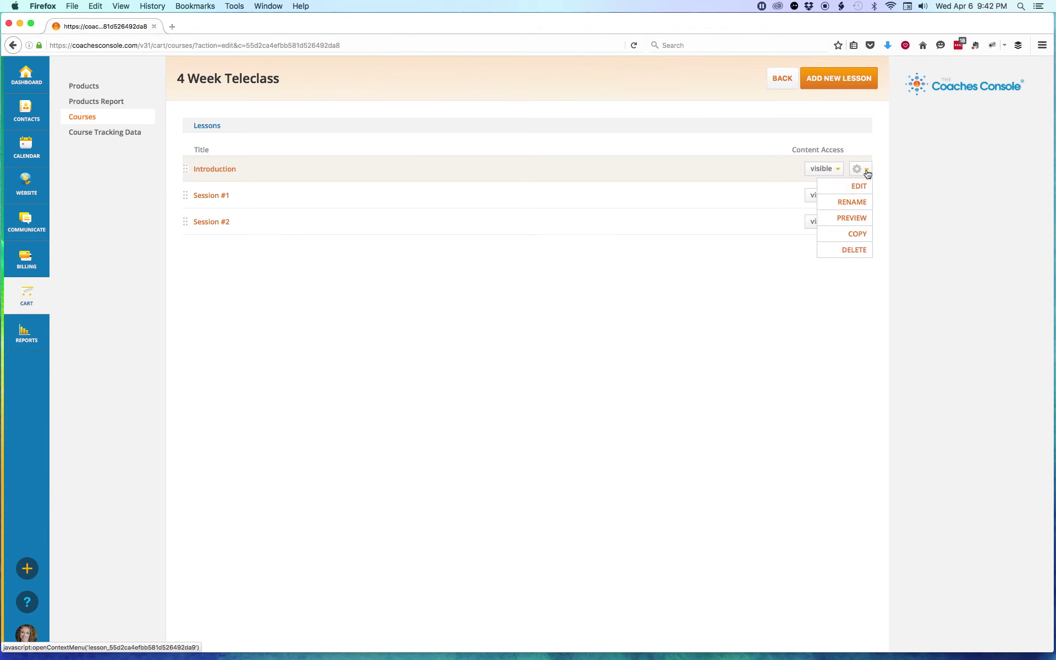
pyautogui.click(858, 186)
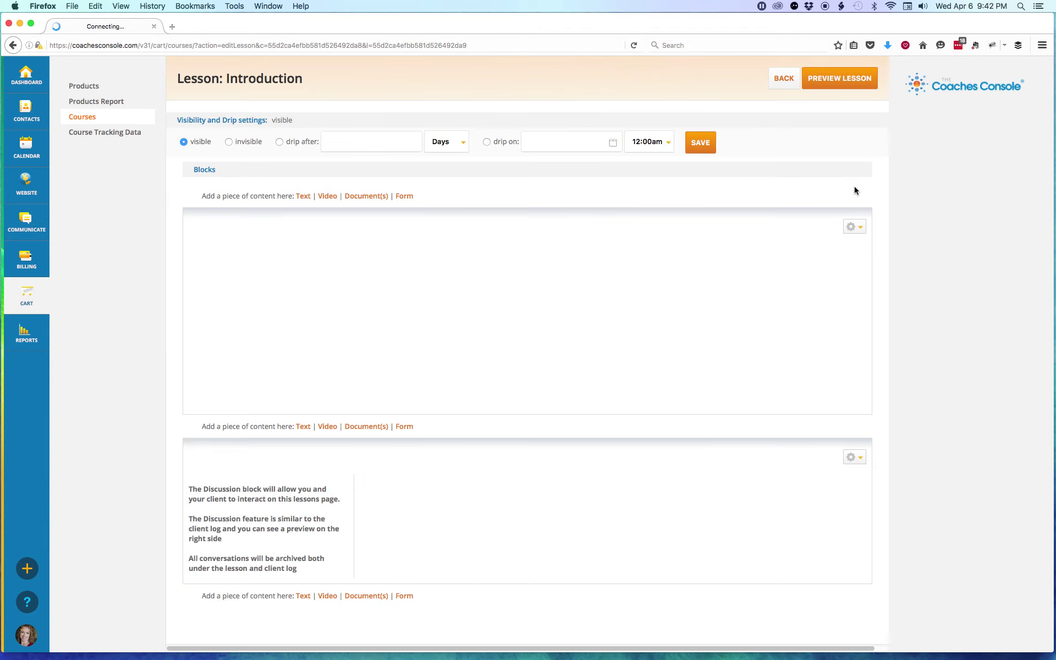